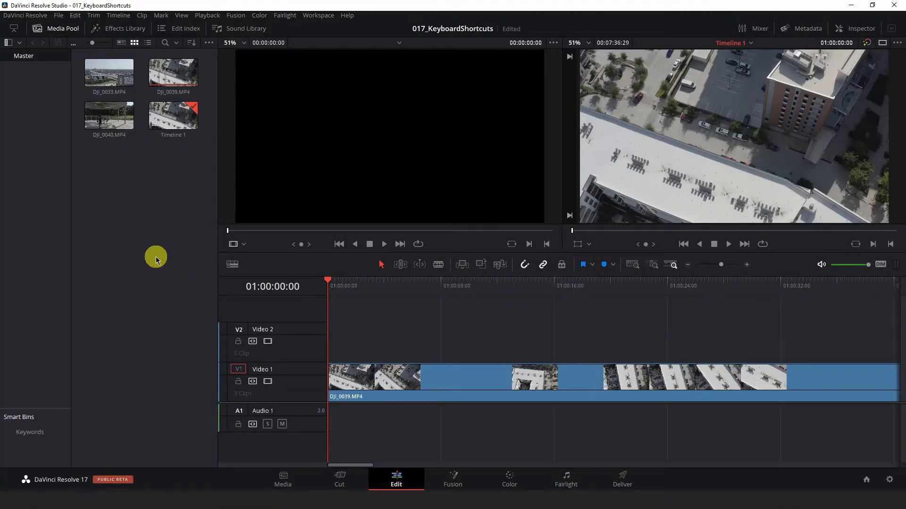
Import the AugustFlightsDJIMavic2ProFootage file from the computer's Videos folder into the media pool
key(ctrl+i)
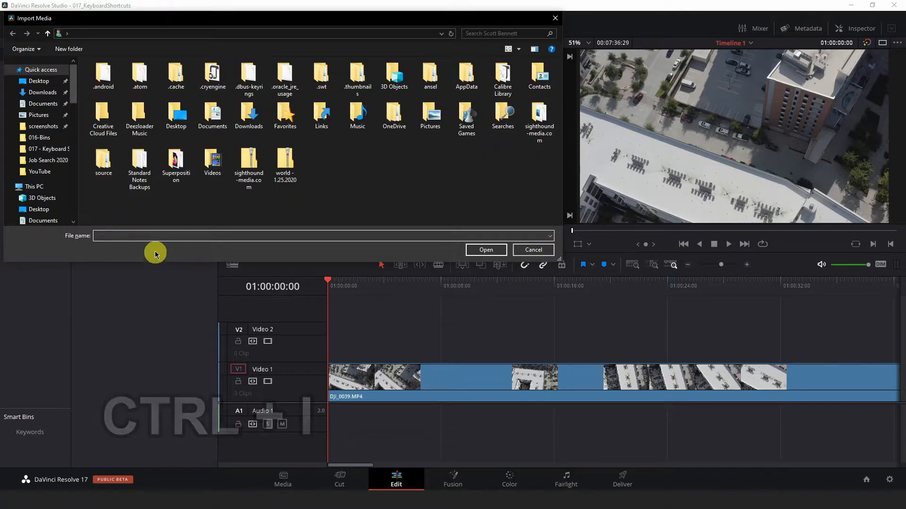
click(57, 189)
click(40, 201)
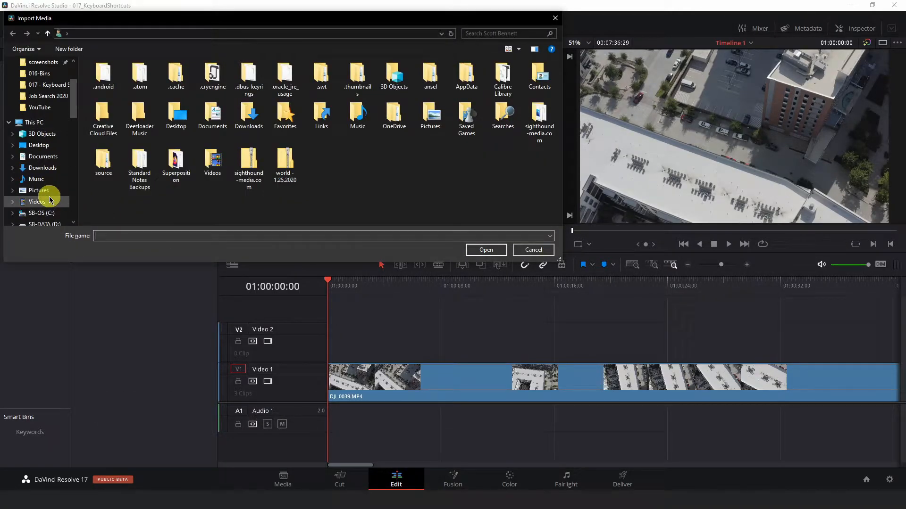
scroll(117, 174, down, 5)
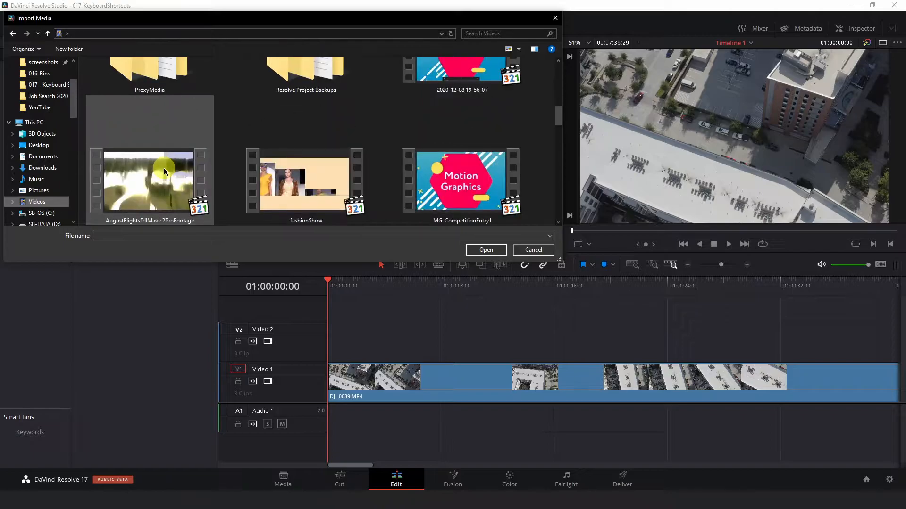
double_click(176, 190)
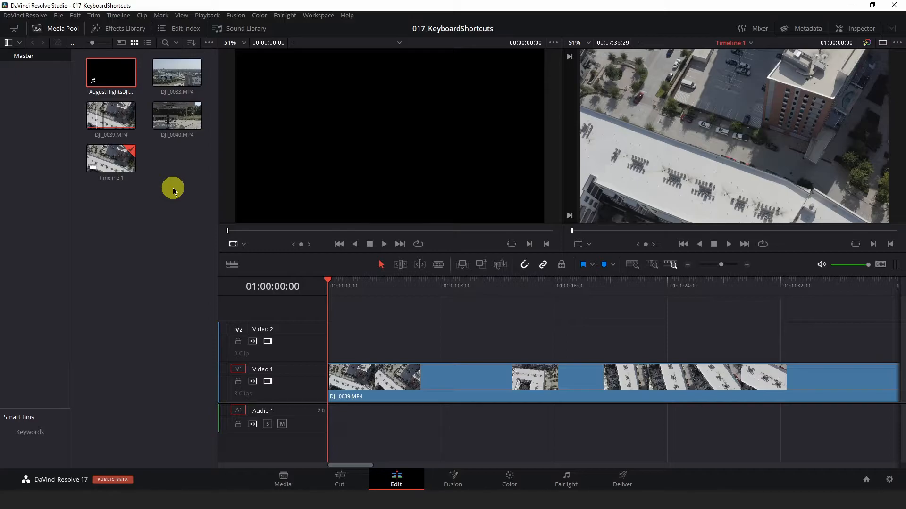
Create a new bin inside the Master bin and return to the Master bin's contents
click(134, 231)
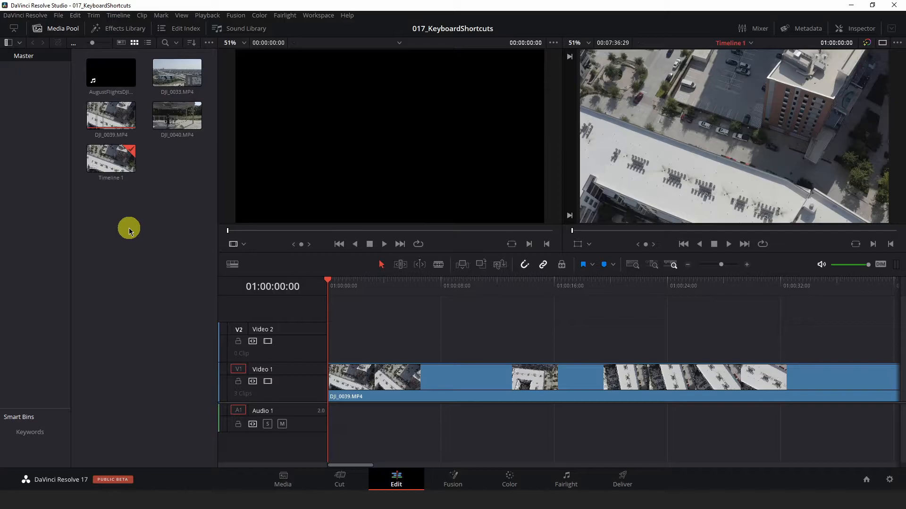
key(ctrl+shift+n)
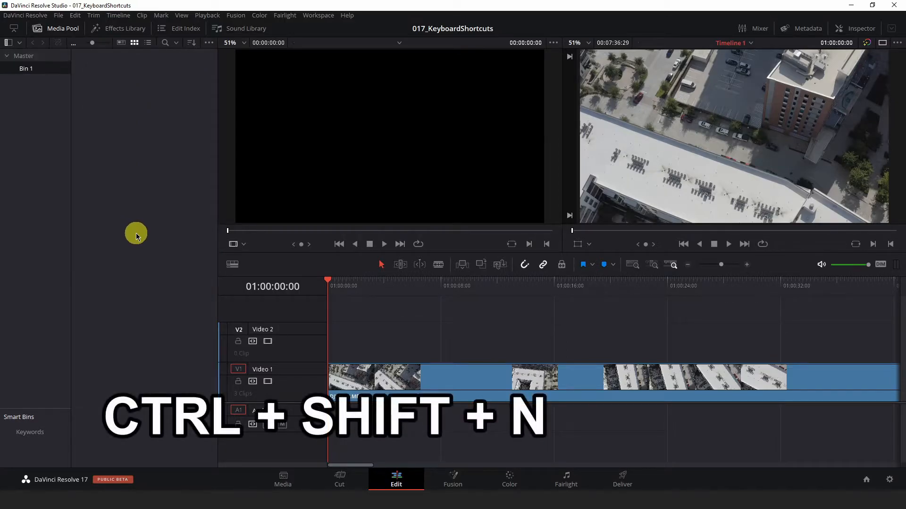
click(26, 57)
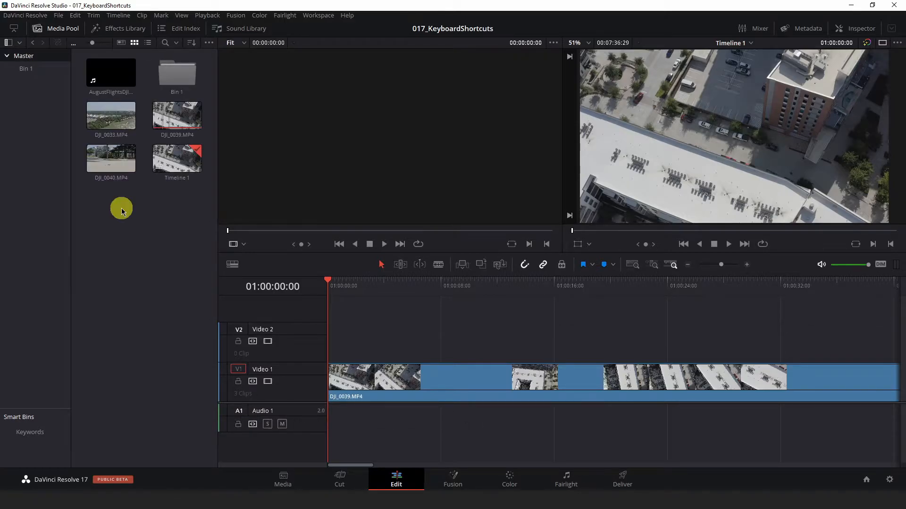
Rename the DJI_0040.MP4 clip in the media pool as drone footage 1
click(120, 165)
key(F2)
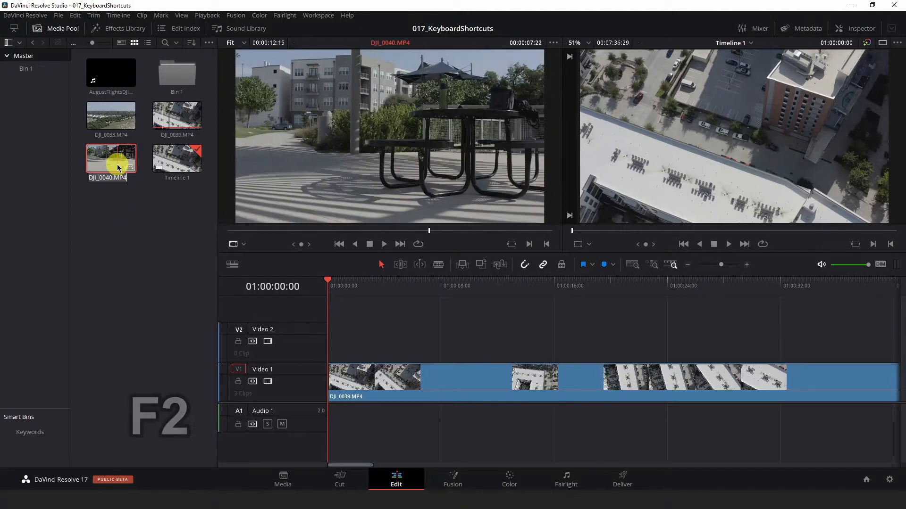
text(drone footage 1)
key(Return)
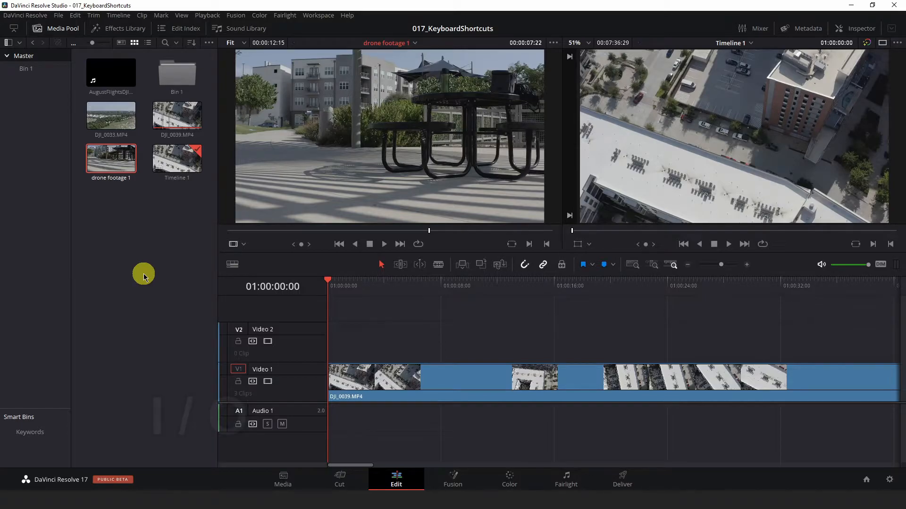
Mark an in and out range ending at 00:00:05:05 on drone footage 1 and insert it at the start of Timeline 1
click(292, 231)
key(i)
drag(293, 231, 362, 231)
key(o)
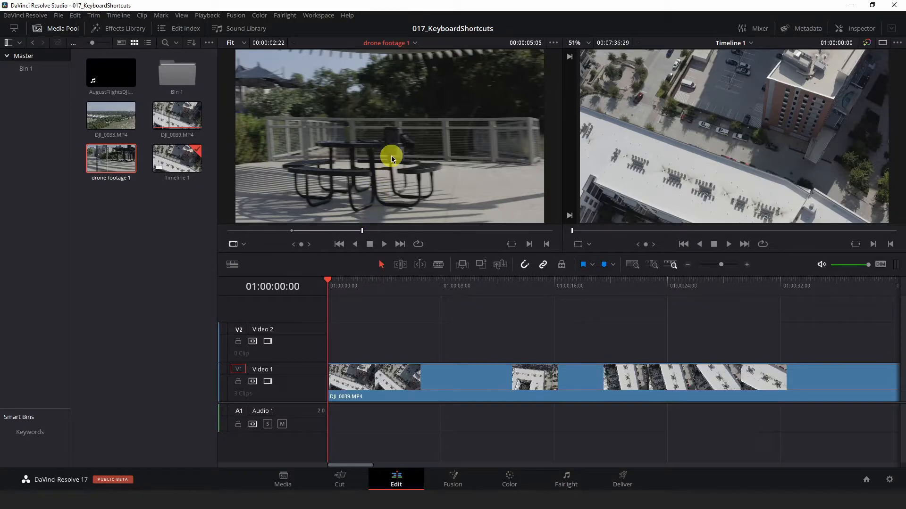
drag(386, 143, 404, 164)
key(F9)
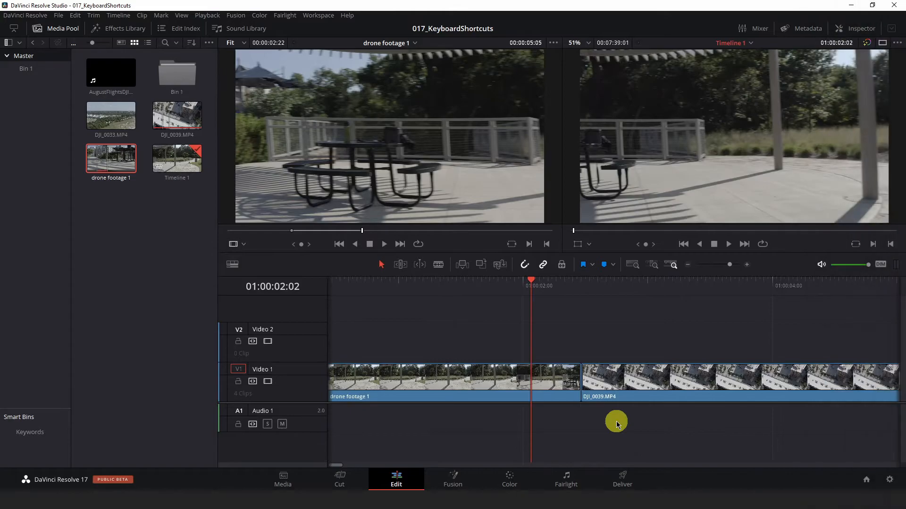
Add the standard transition at the cut between drone footage 1 and DJI_0039.MP4 on Video 1
key(ctrl+t)
click(580, 378)
key(ctrl+t)
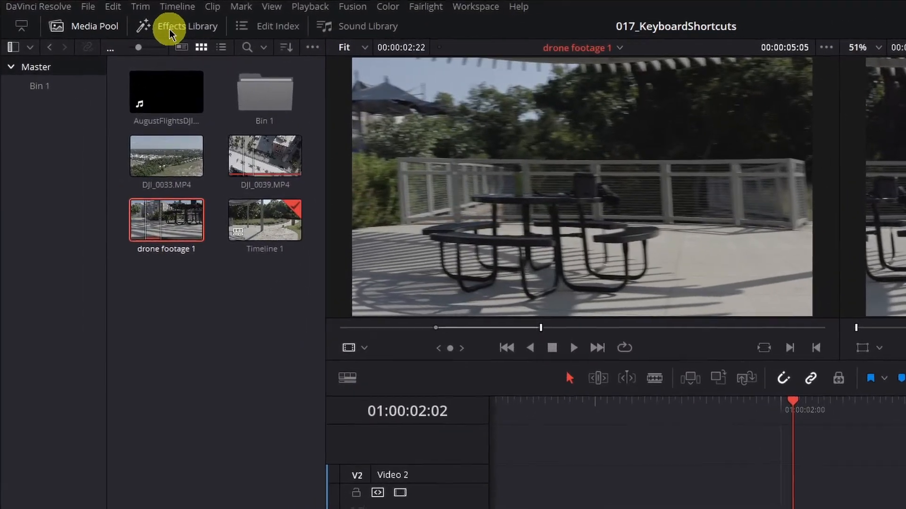
Set Eye Iris from the video transitions as the standard transition
click(170, 32)
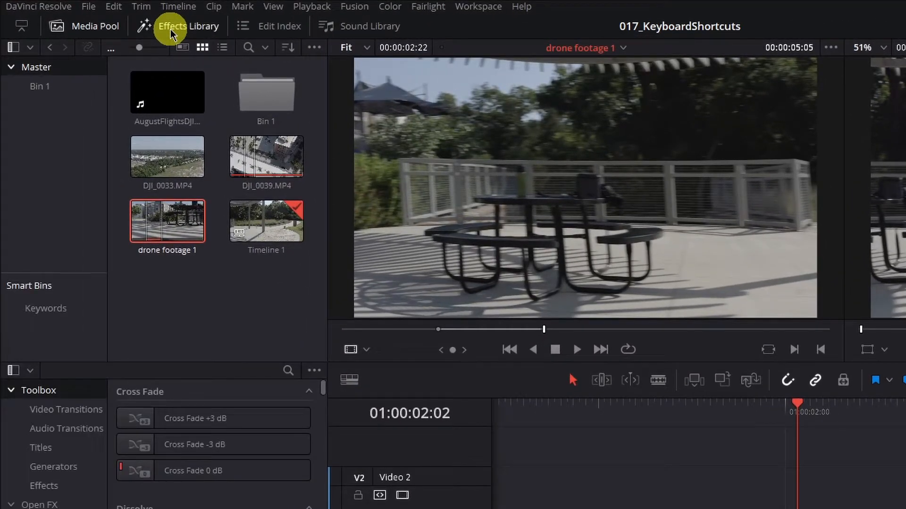
click(94, 26)
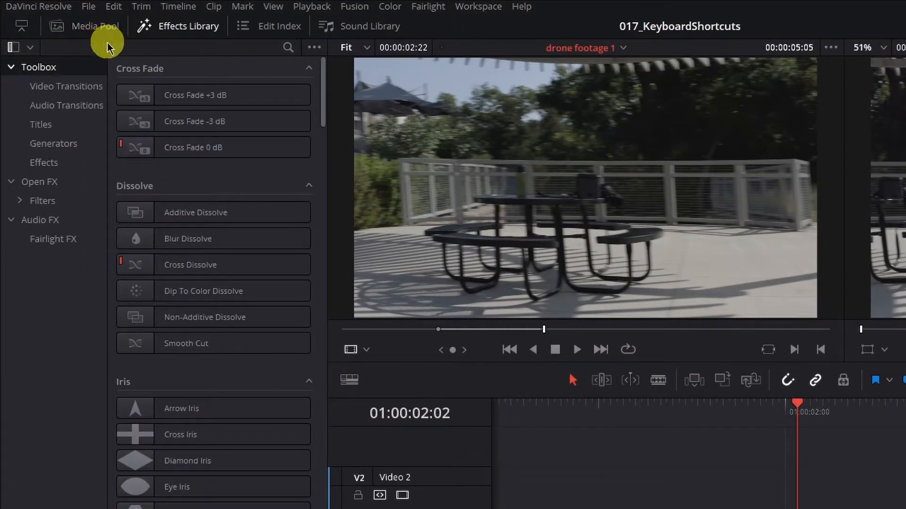
click(68, 85)
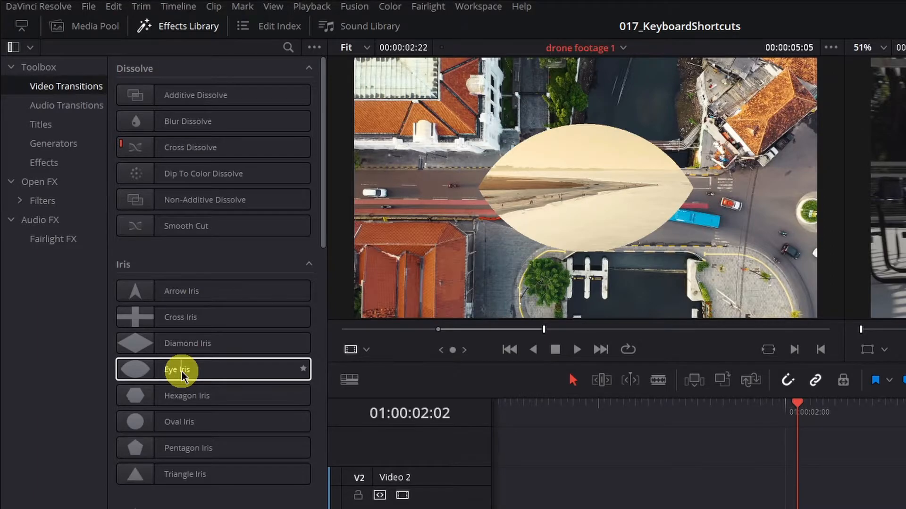
right_click(181, 375)
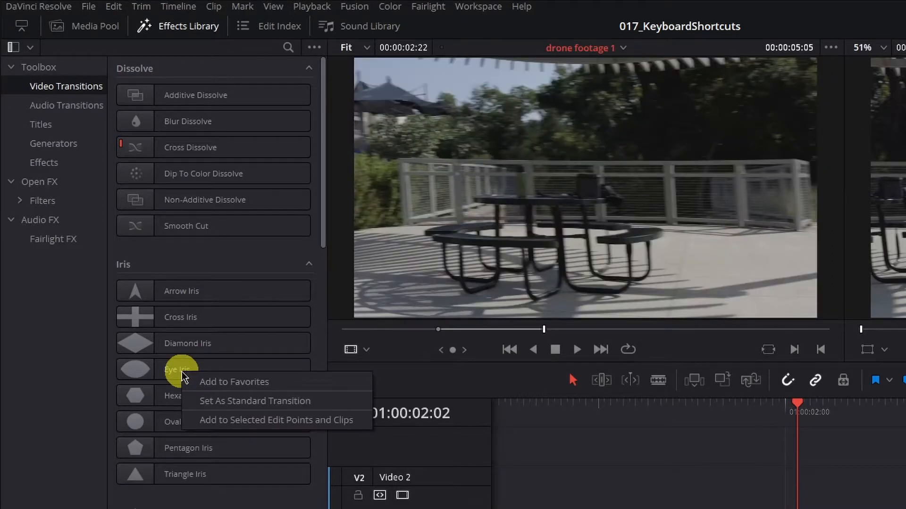
click(242, 406)
click(651, 435)
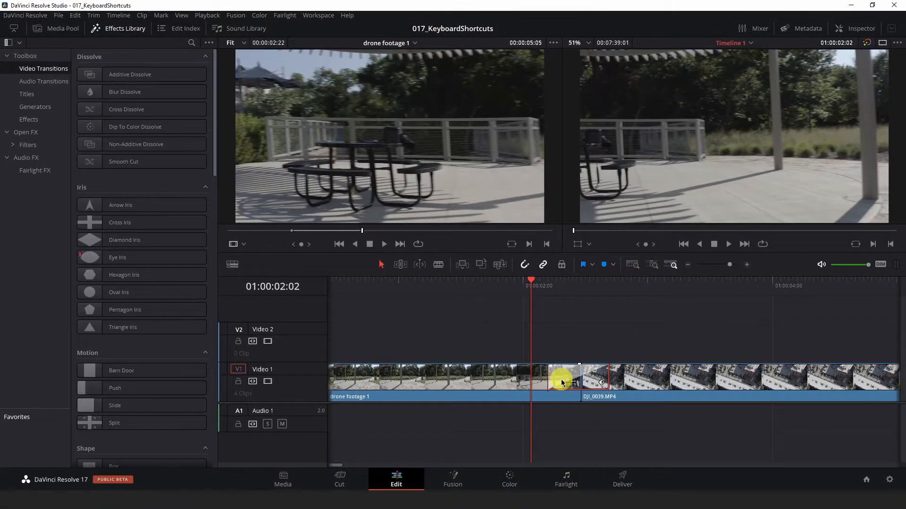
Replace the transition at the cut between drone footage 1 and DJI_0039.MP4 with Eye Iris and play it back
key(Delete)
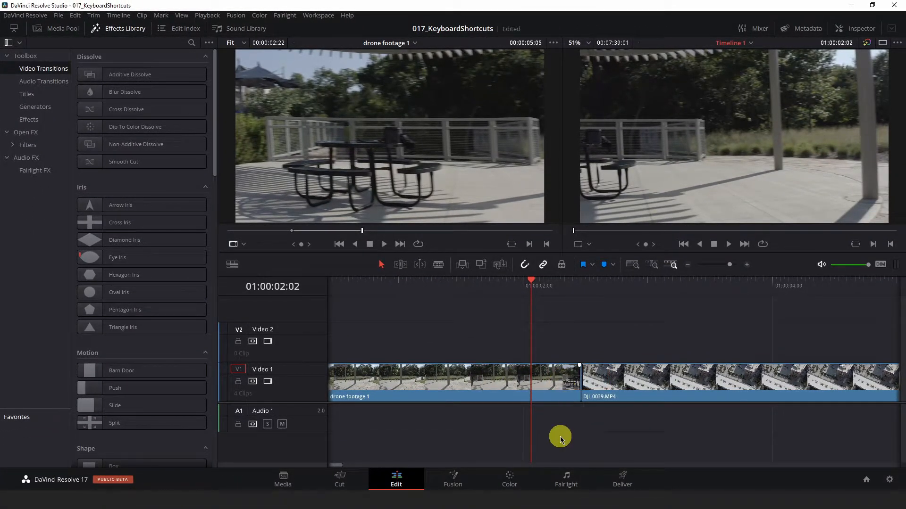
click(583, 378)
key(ctrl+t)
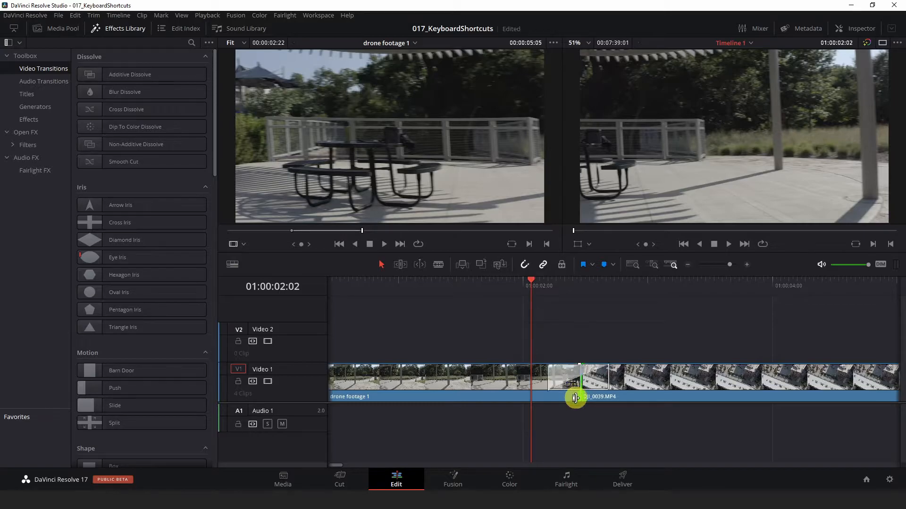
key(space)
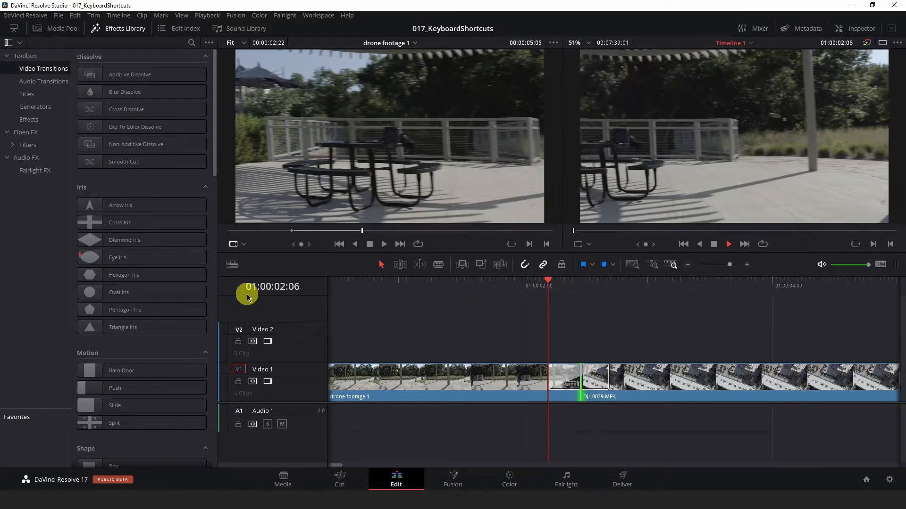
key(space)
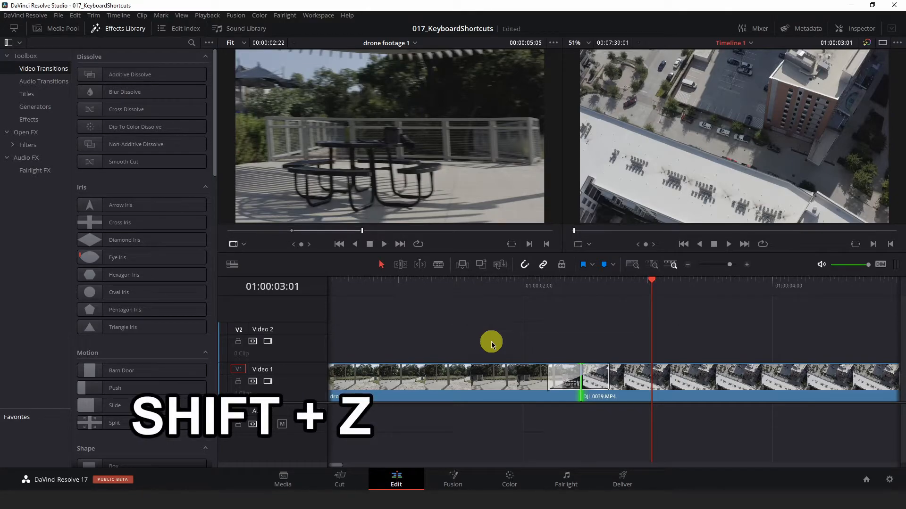
Play the timeline backward and forward across drone footage 1 and the Eye Iris transition, pausing between directions
key(shift+z)
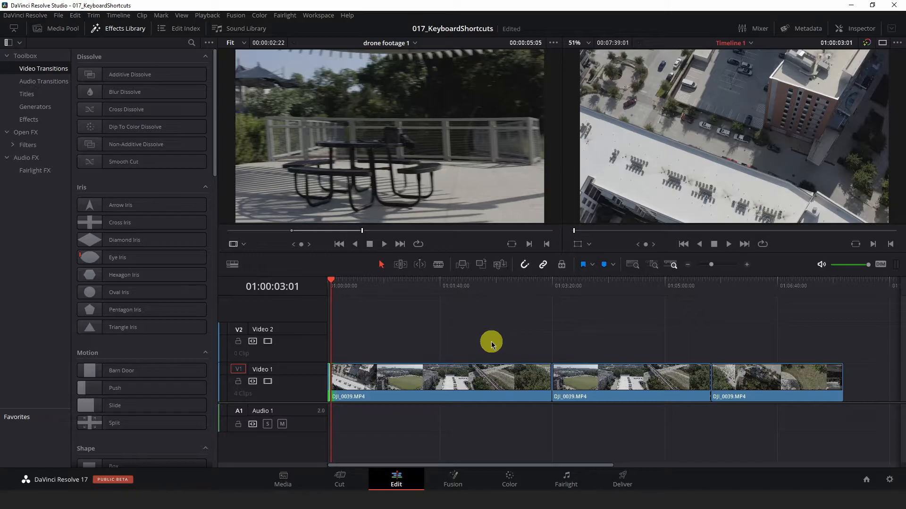
key(shift+z)
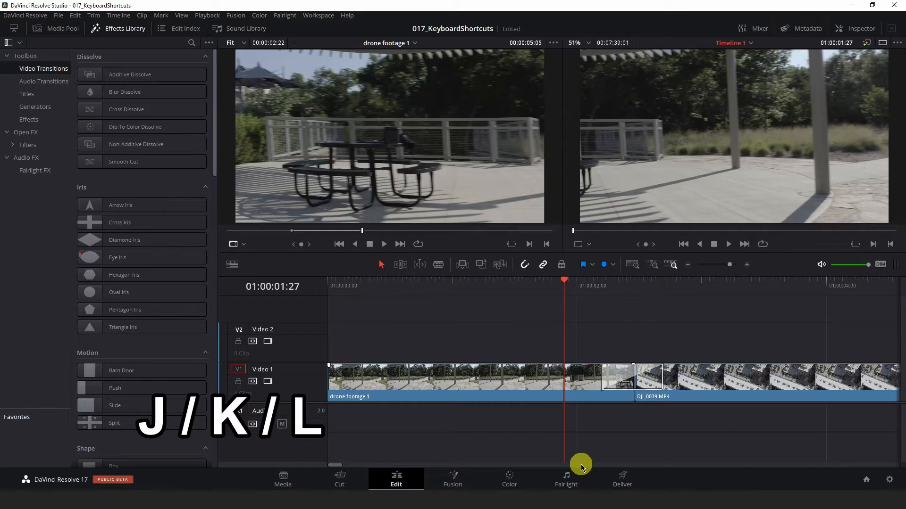
key(j)
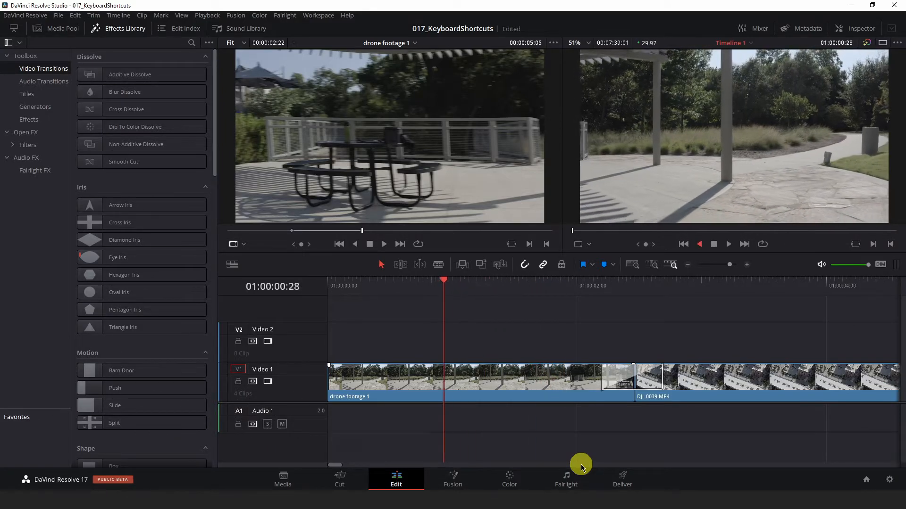
key(k)
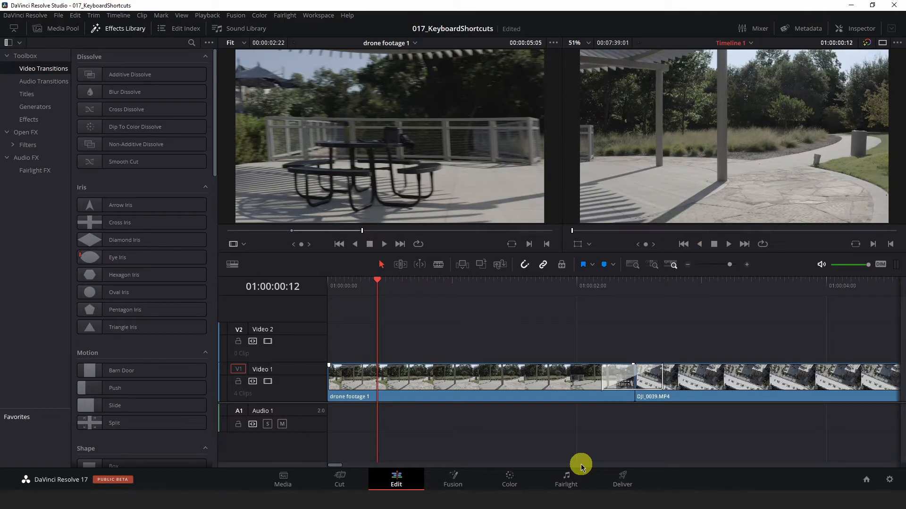
key(l)
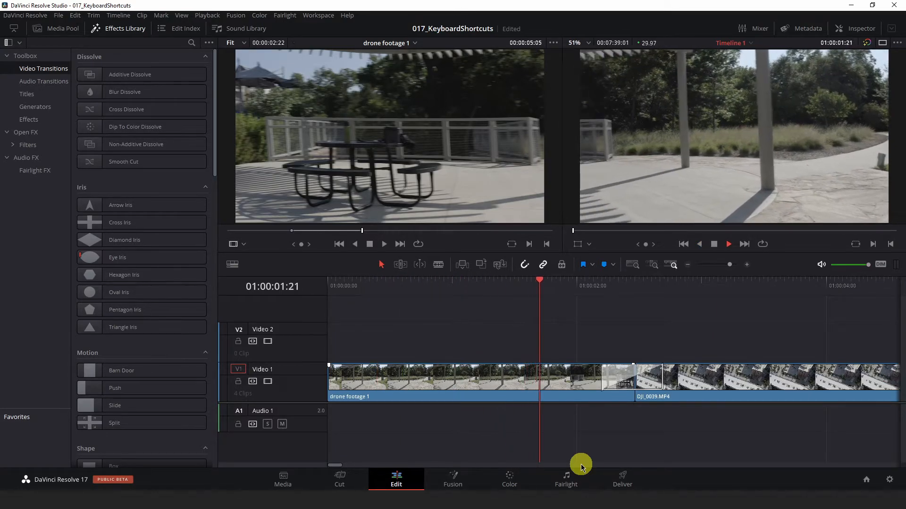
key(k)
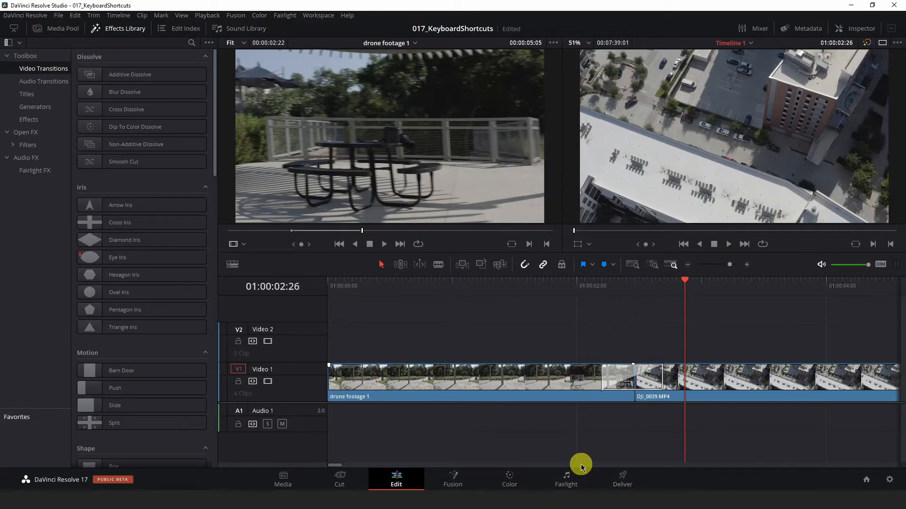
key(j)
key(k)
key(l)
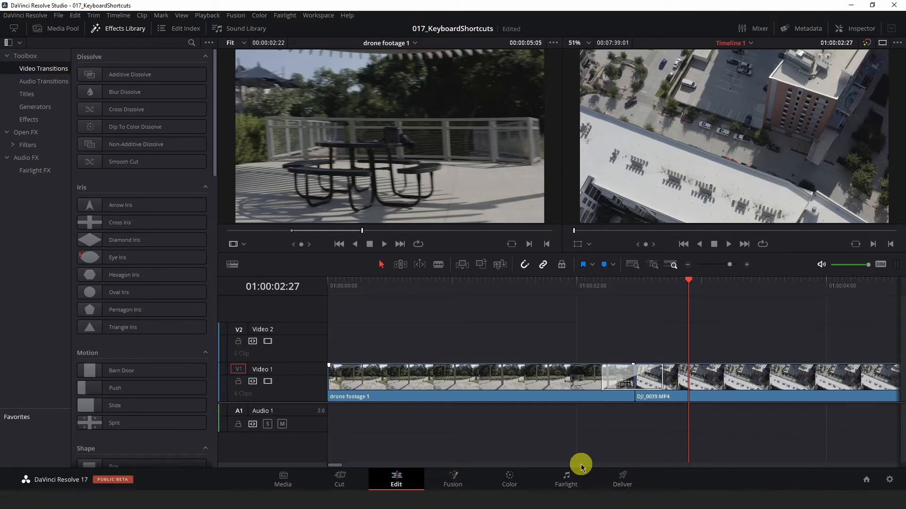
Select the edit point between drone footage 1 and DJI_0039.MP4 and play around it
click(634, 373)
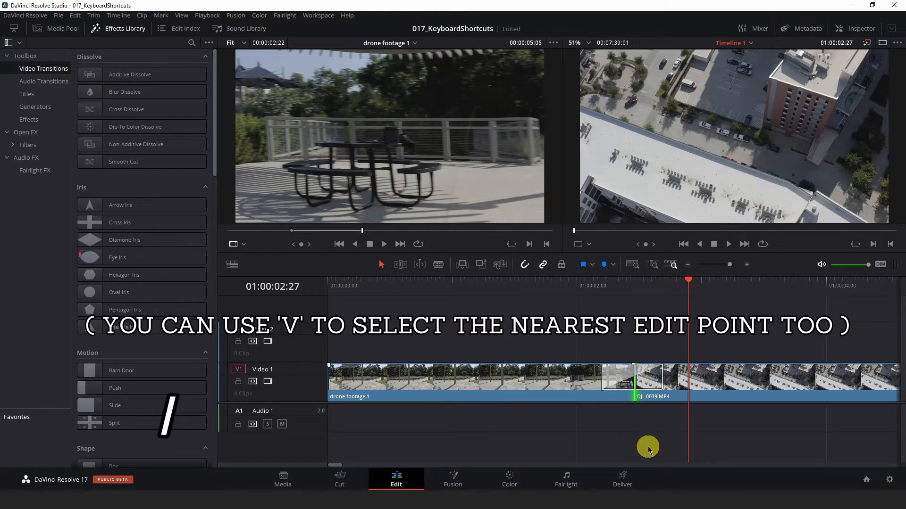
key(slash)
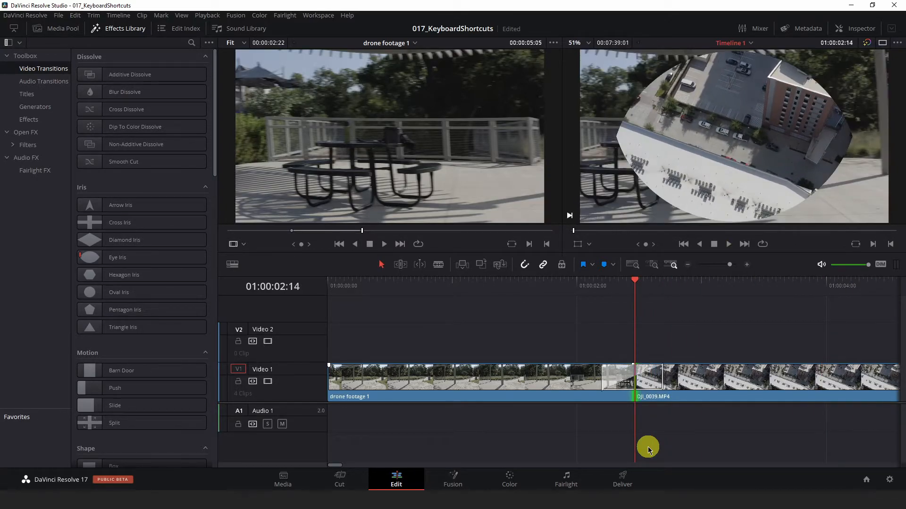
key(slash)
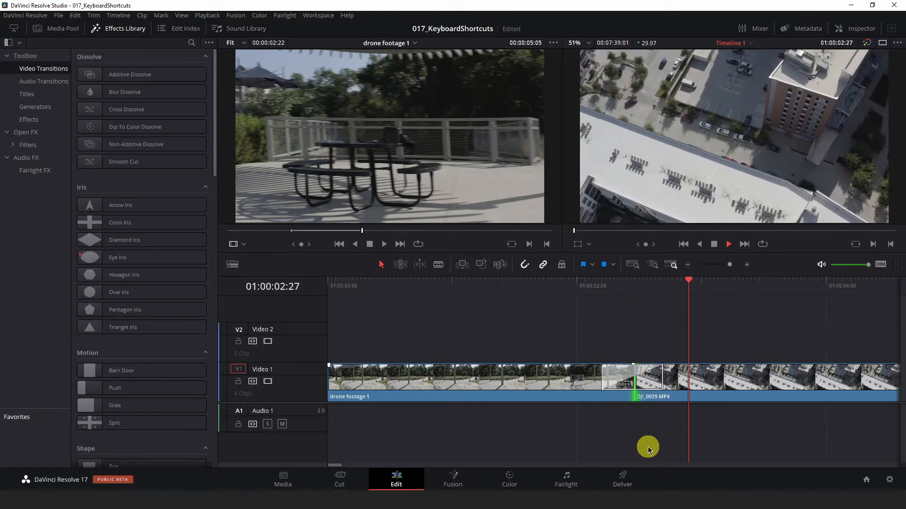
Switch through the Selection, Trim Edit and Blade modes and return to Selection mode
click(635, 437)
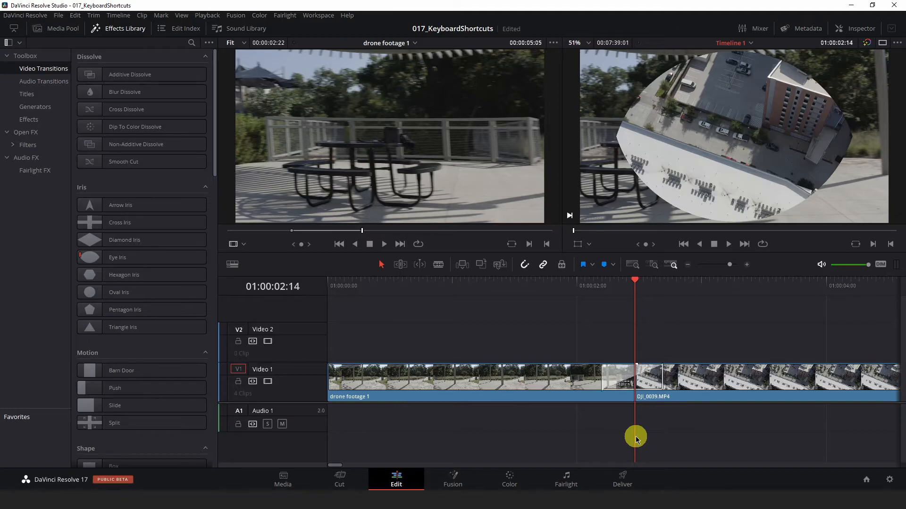
key(a)
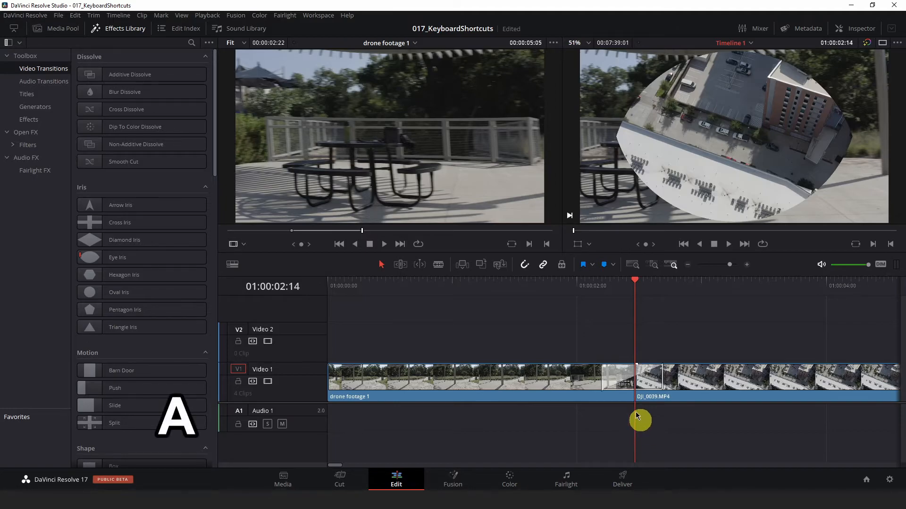
key(t)
key(b)
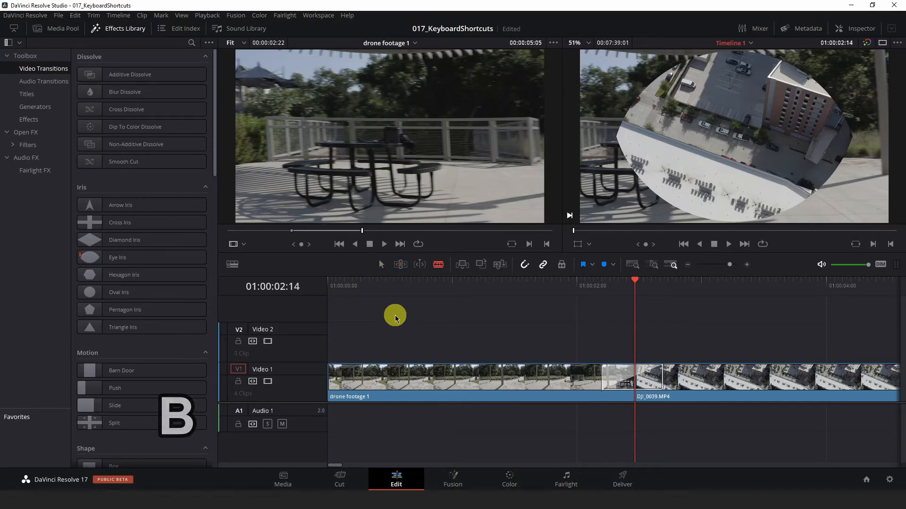
click(381, 265)
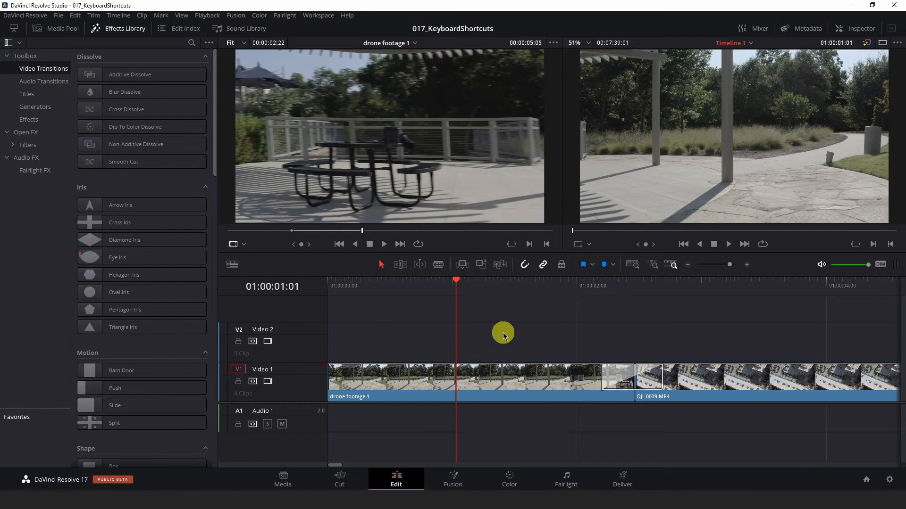
Add a timeline marker at 01:00:01:01 and a second, red marker at 01:00:01:09
key(m)
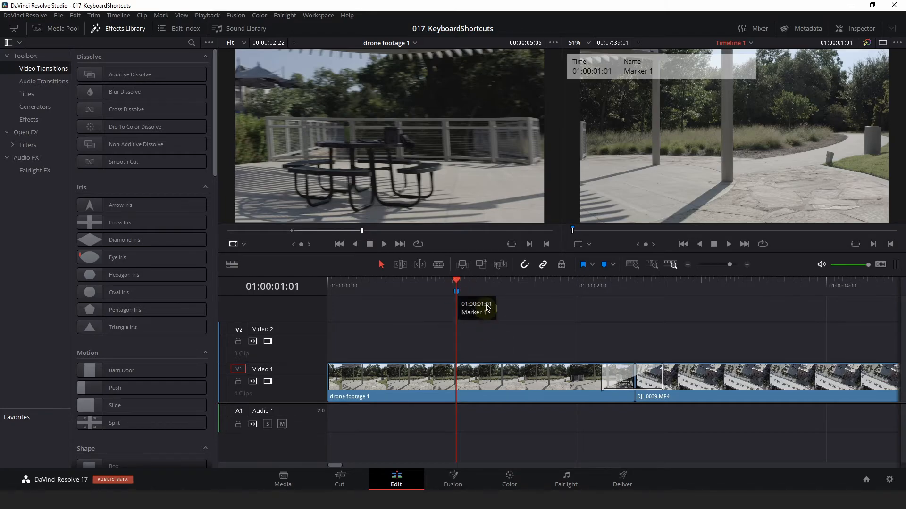
click(489, 283)
key(ctrl+m)
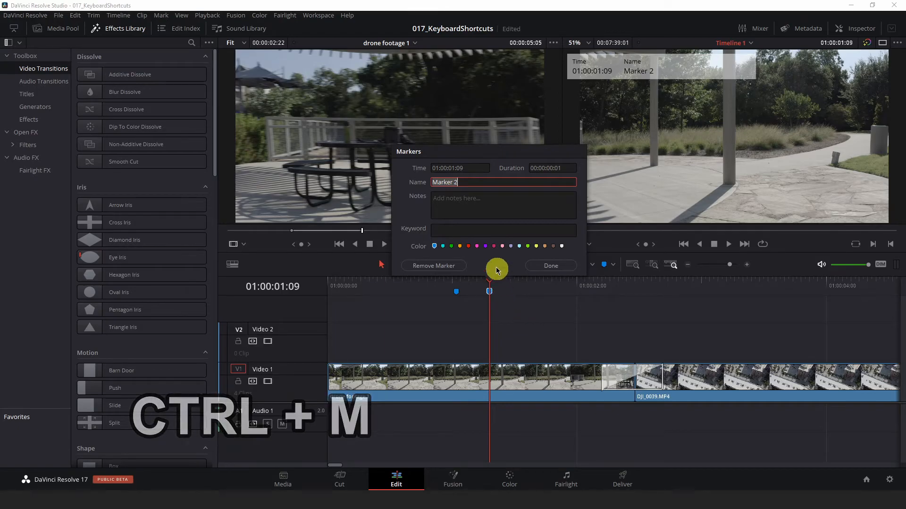
click(456, 183)
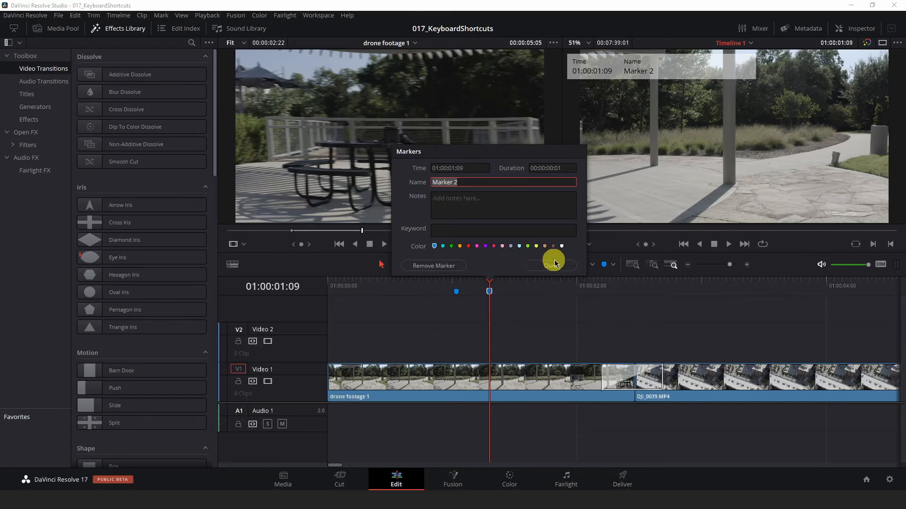
click(468, 245)
click(530, 266)
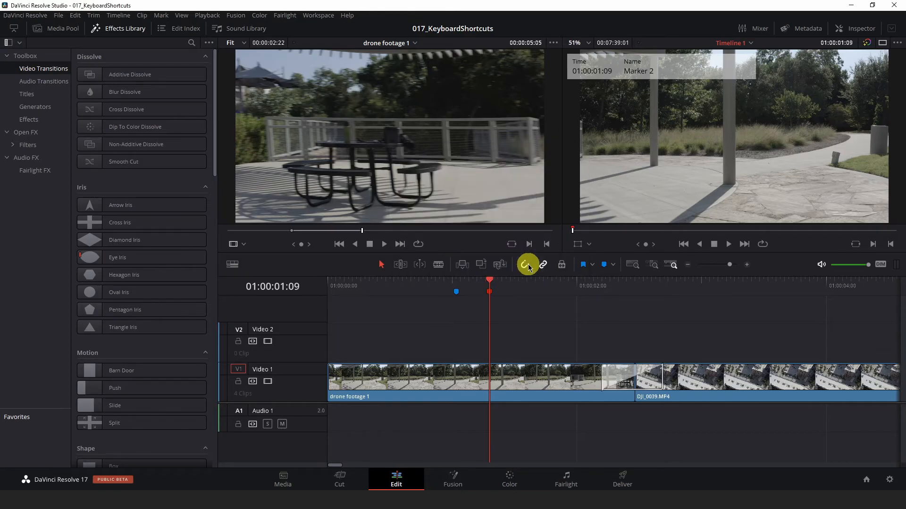
Add a flag to the drone footage 1 clip on Video 1
click(527, 381)
key(g)
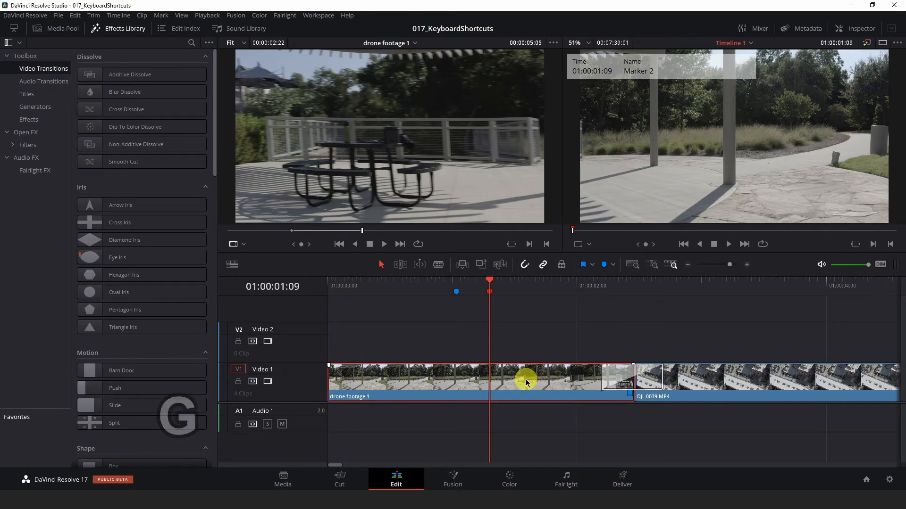